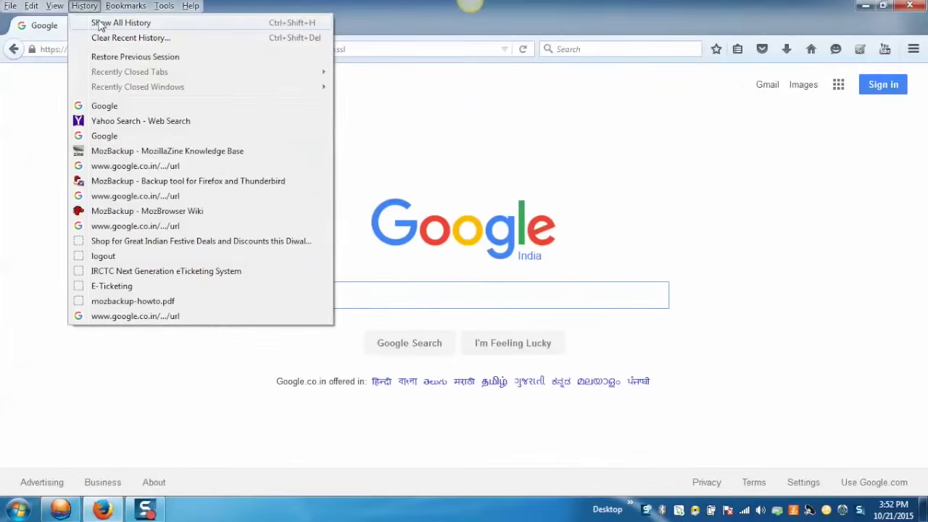
- Review the full browsing history and recently bookmarked pages in the Library, then close it
{"action": "left_click", "coordinate": [116, 24]}
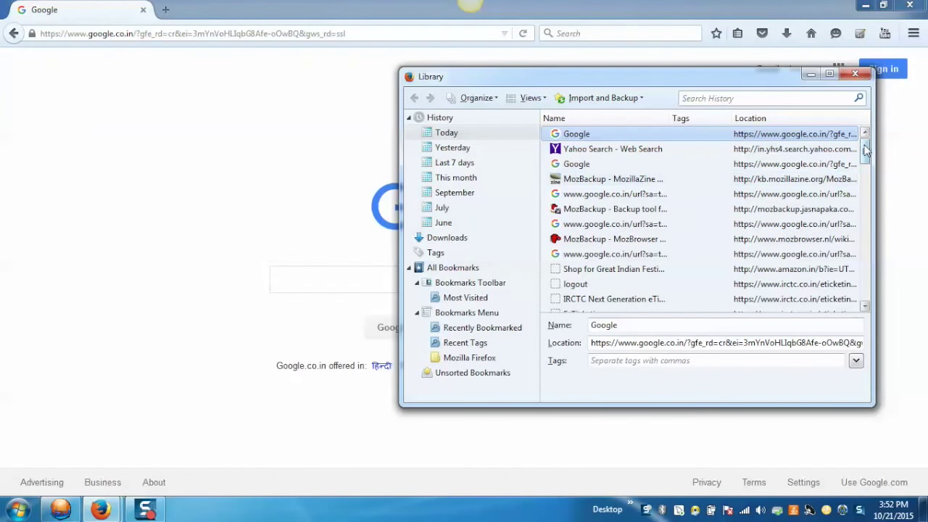
{"action": "mouse_move", "coordinate": [866, 150]}
{"action": "left_mouse_down"}
{"action": "mouse_move", "coordinate": [866, 174]}
{"action": "mouse_move", "coordinate": [866, 150]}
{"action": "left_mouse_up"}
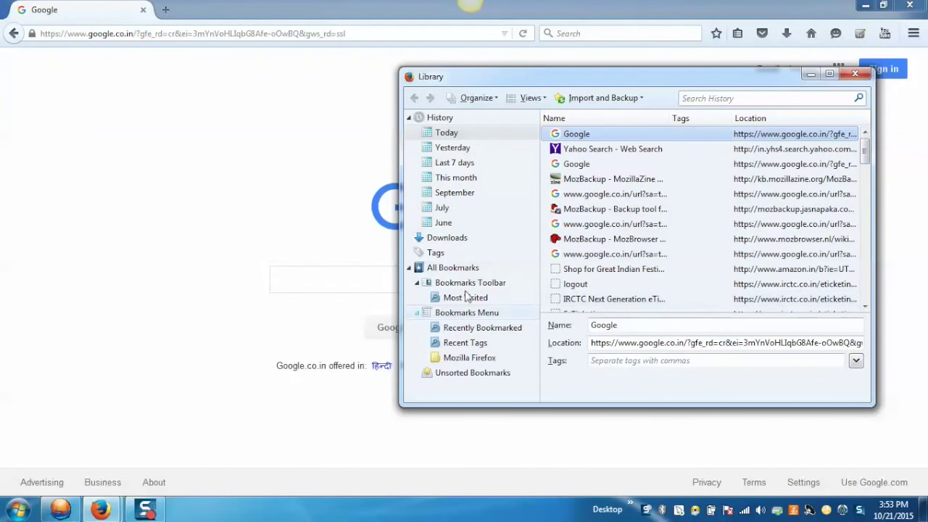
{"action": "left_click", "coordinate": [458, 330]}
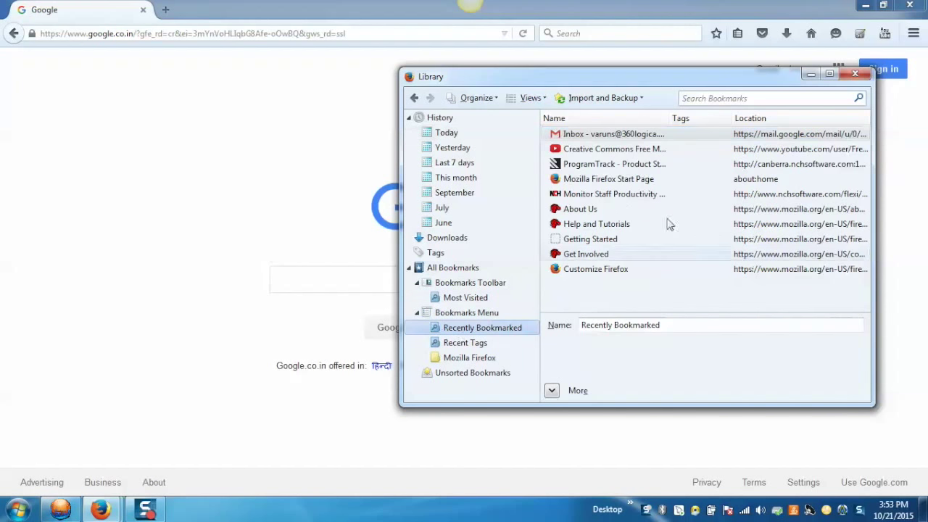
{"action": "left_click", "coordinate": [856, 73]}
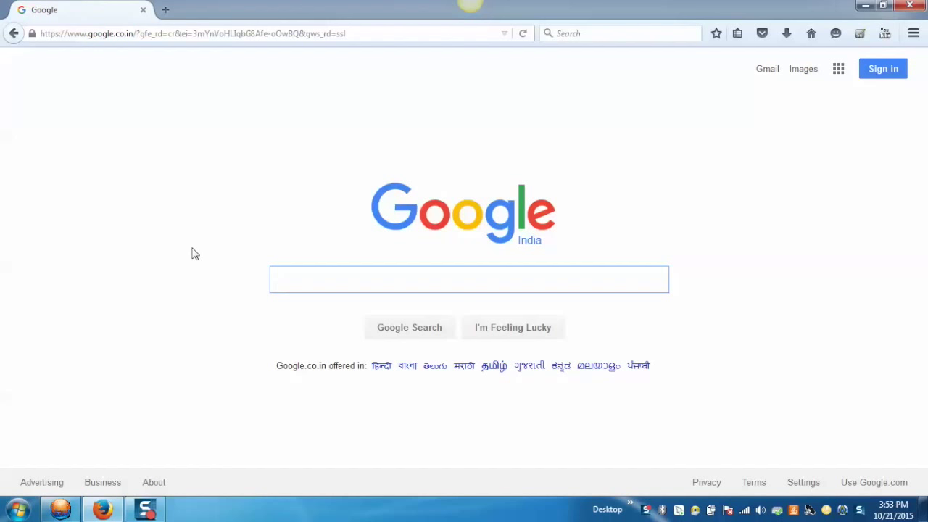
- Close Firefox, start MozBackup, and choose to back up the Mozilla Firefox profile
{"action": "left_click", "coordinate": [910, 6]}
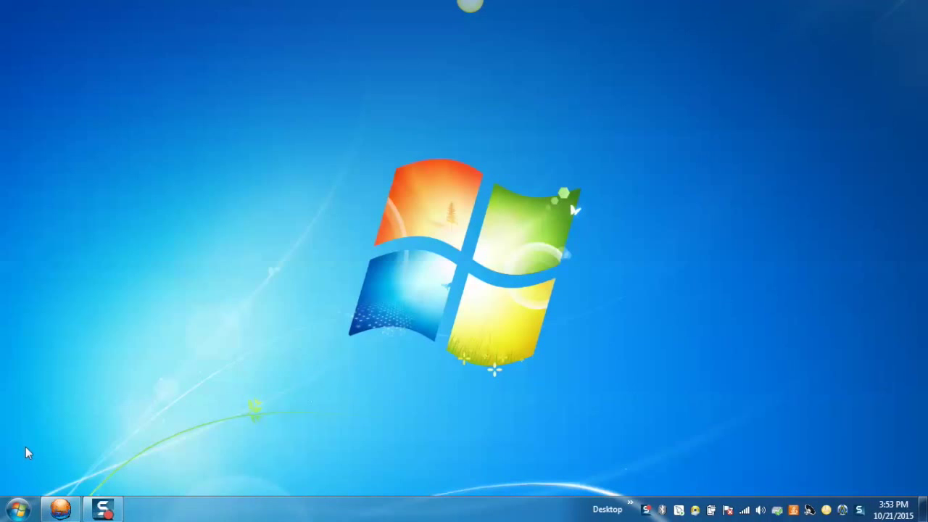
{"action": "left_click", "coordinate": [60, 509]}
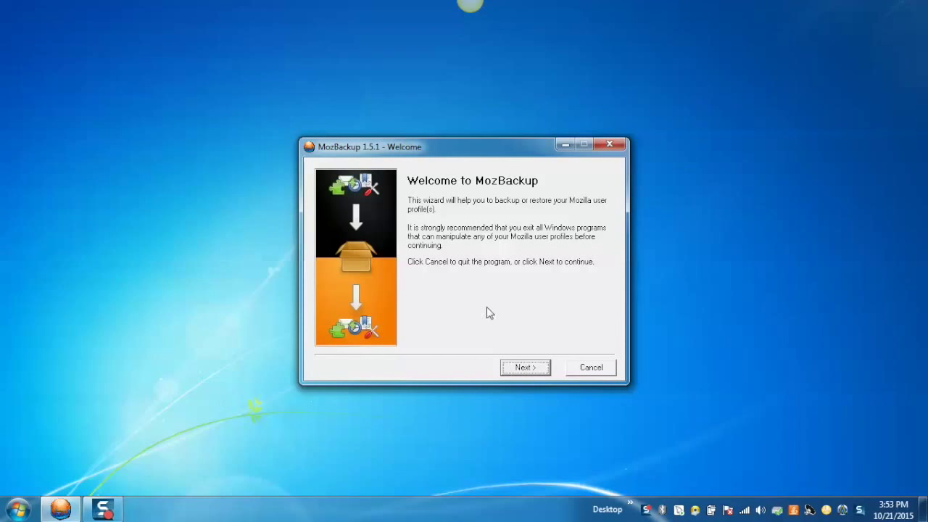
{"action": "left_click", "coordinate": [522, 367]}
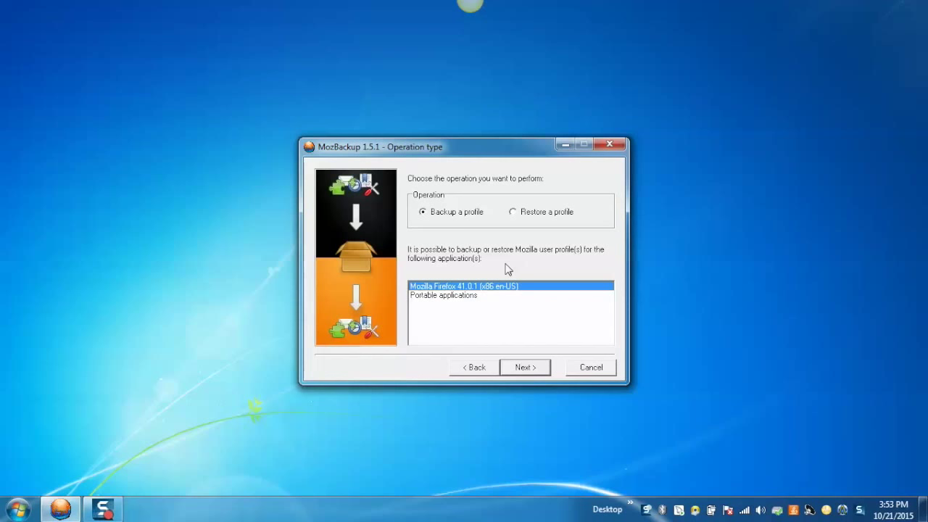
{"action": "left_click", "coordinate": [424, 213]}
{"action": "left_click", "coordinate": [450, 289]}
{"action": "left_click", "coordinate": [514, 368]}
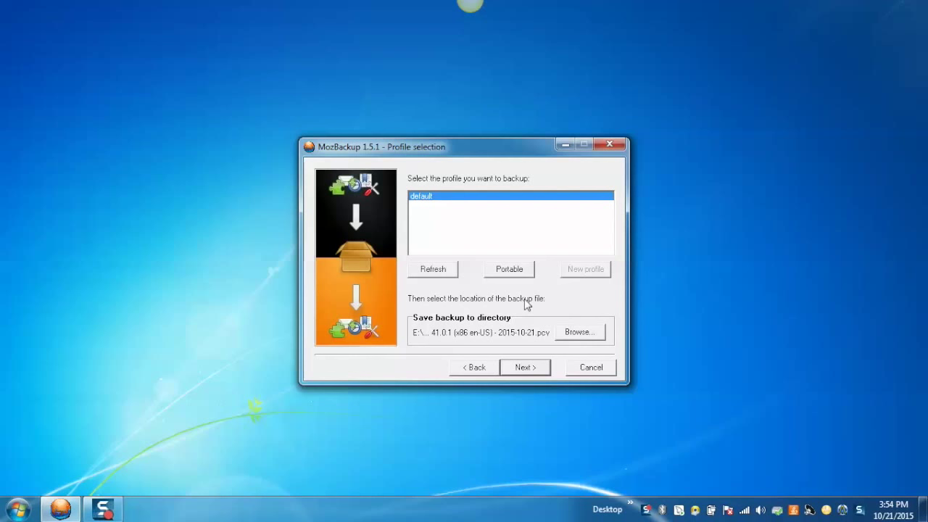
- Save the backup as 'Firefox 41.0.1 (x86 en-US) - 2015-10-21.pcv' in E:\Mozbackup
{"action": "left_click", "coordinate": [579, 332]}
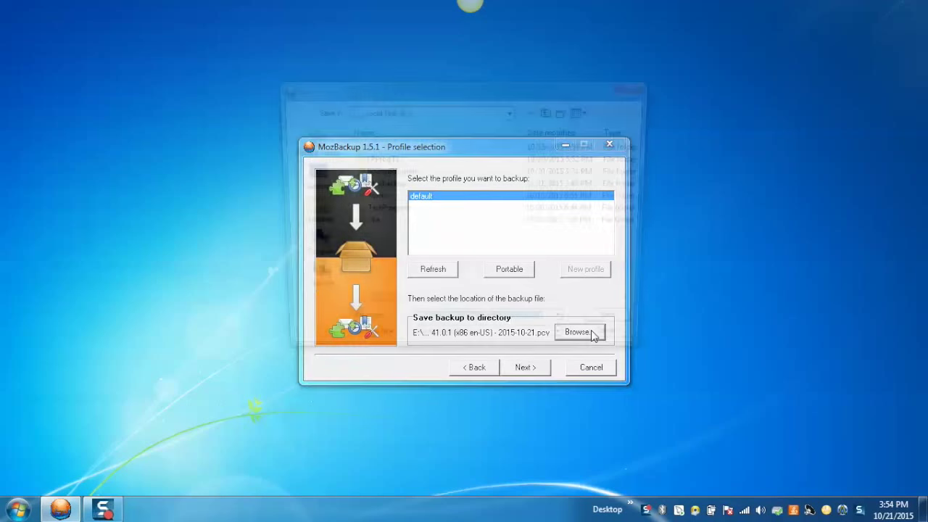
{"action": "left_click", "coordinate": [309, 245]}
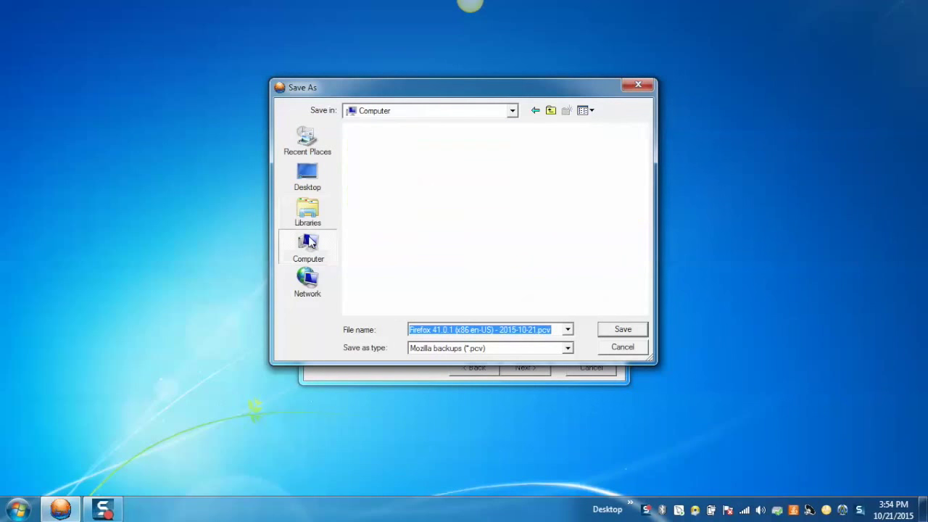
{"action": "double_click", "coordinate": [410, 195]}
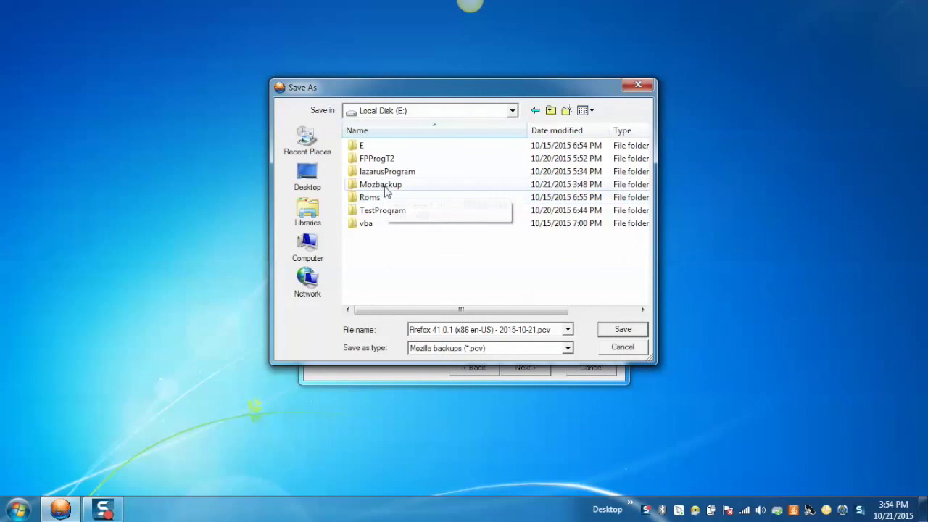
{"action": "double_click", "coordinate": [386, 188]}
{"action": "left_click", "coordinate": [621, 330]}
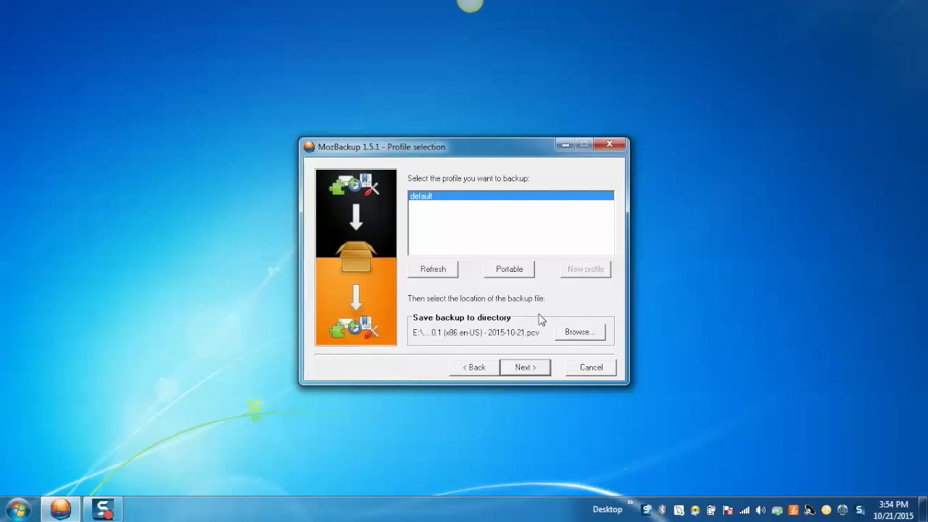
- Create the backup with no password, keeping all default components, and close the finished report
{"action": "left_click", "coordinate": [534, 370]}
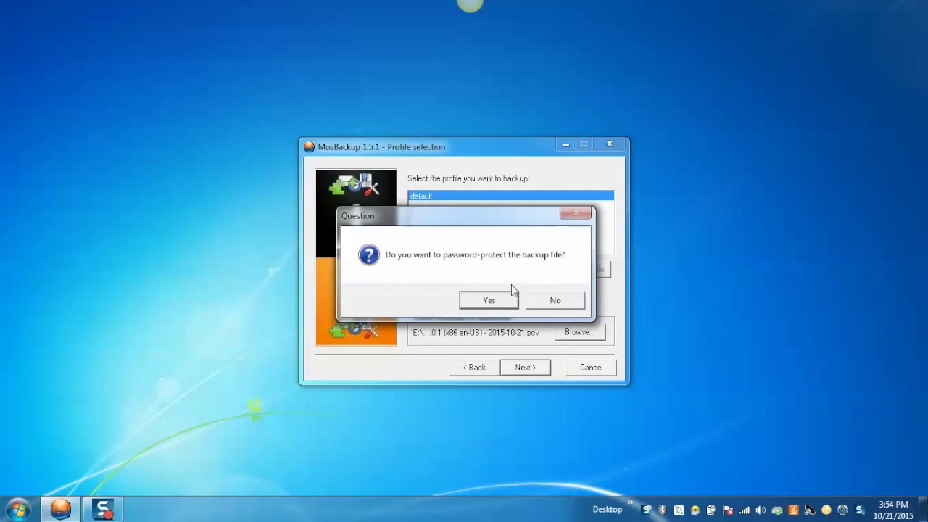
{"action": "left_click", "coordinate": [551, 300]}
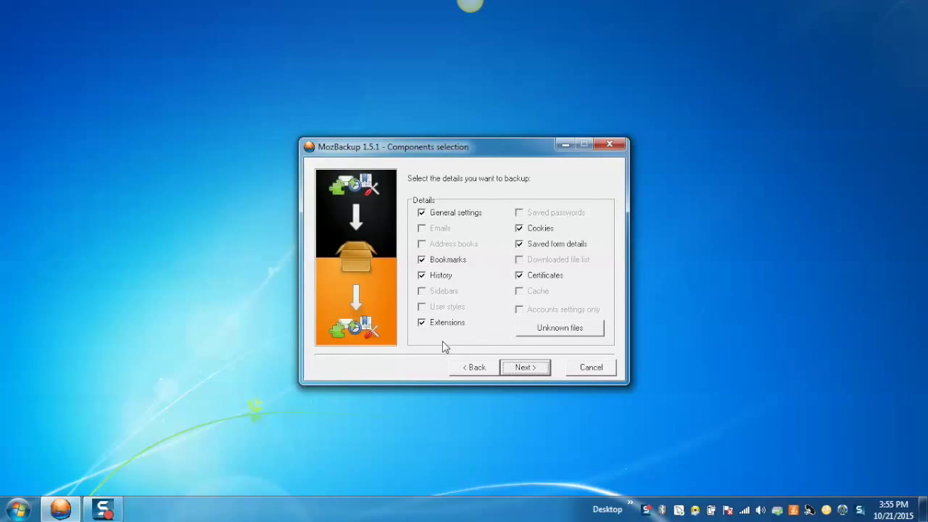
{"action": "left_click", "coordinate": [519, 369]}
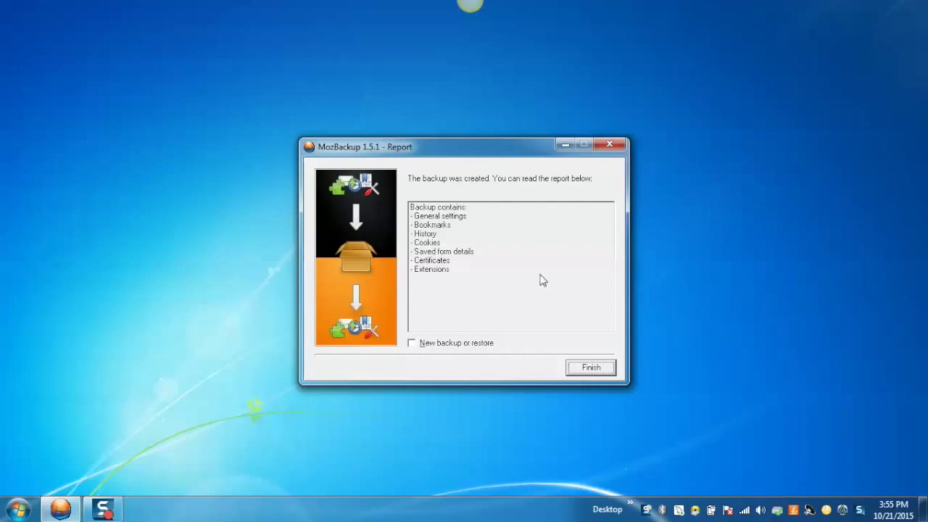
{"action": "left_click", "coordinate": [589, 367]}
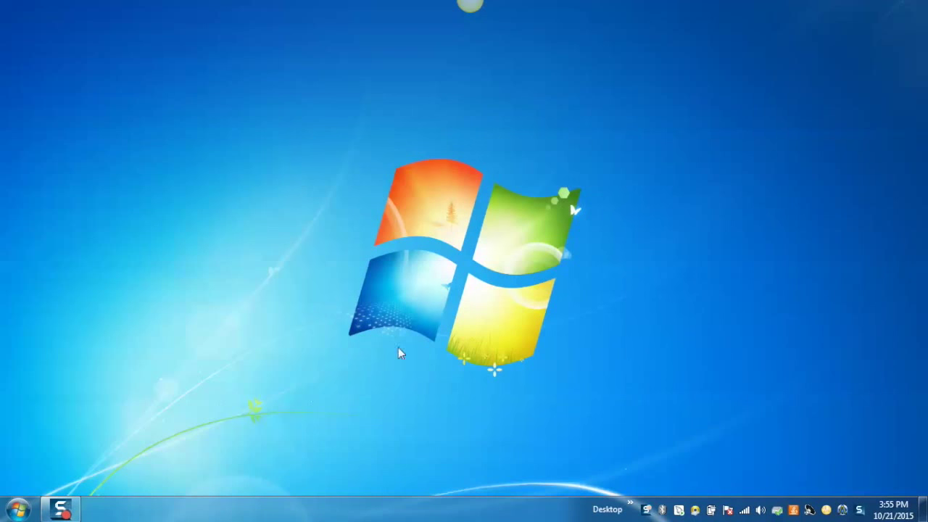
- Launch Firefox and clear all recent history with the time range set to Everything
{"action": "key", "text": "super"}
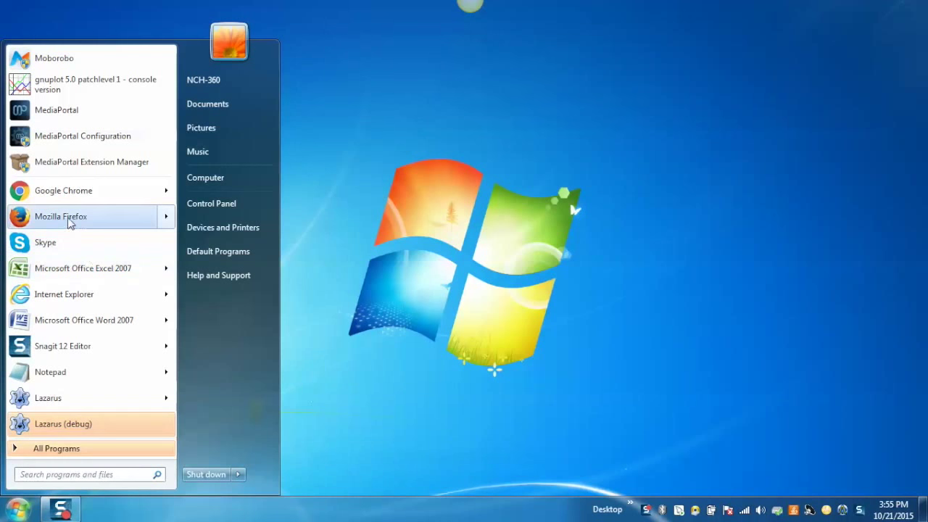
{"action": "left_click", "coordinate": [67, 221]}
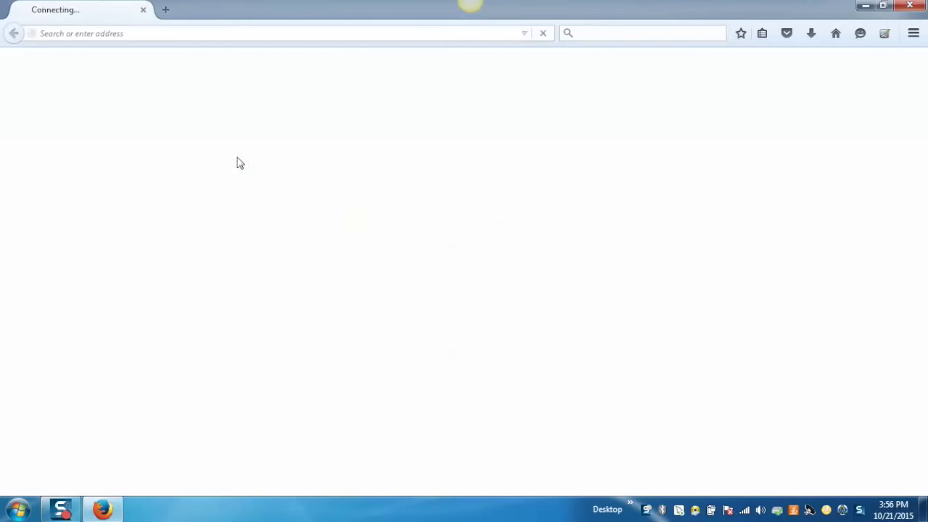
{"action": "left_click", "coordinate": [86, 6]}
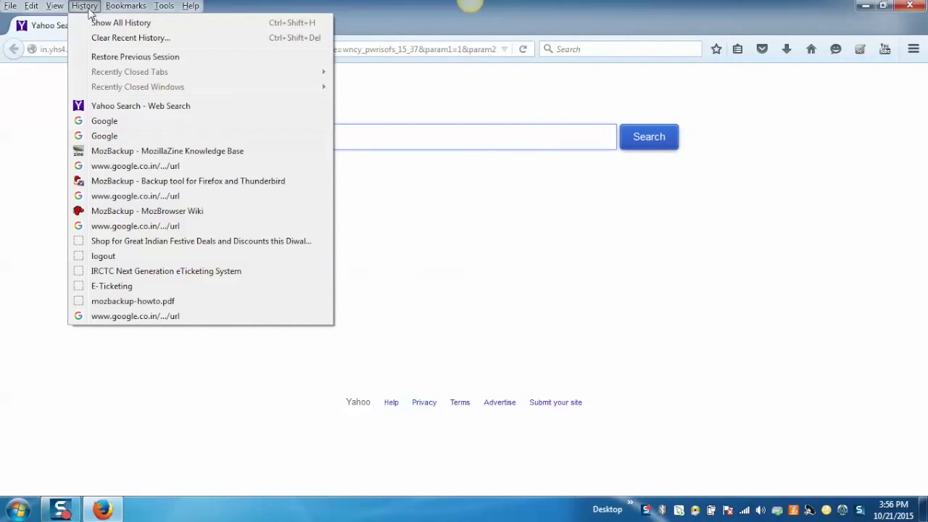
{"action": "left_click", "coordinate": [121, 37]}
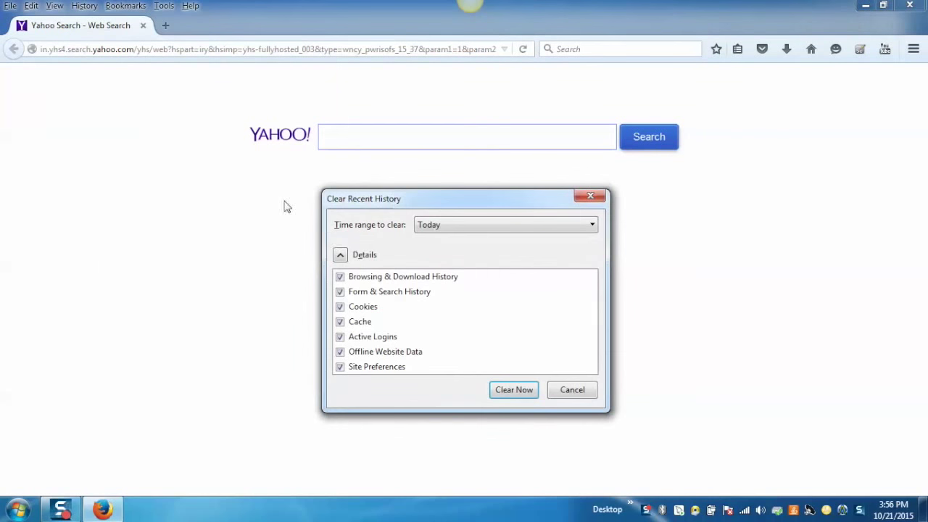
{"action": "left_click", "coordinate": [473, 223]}
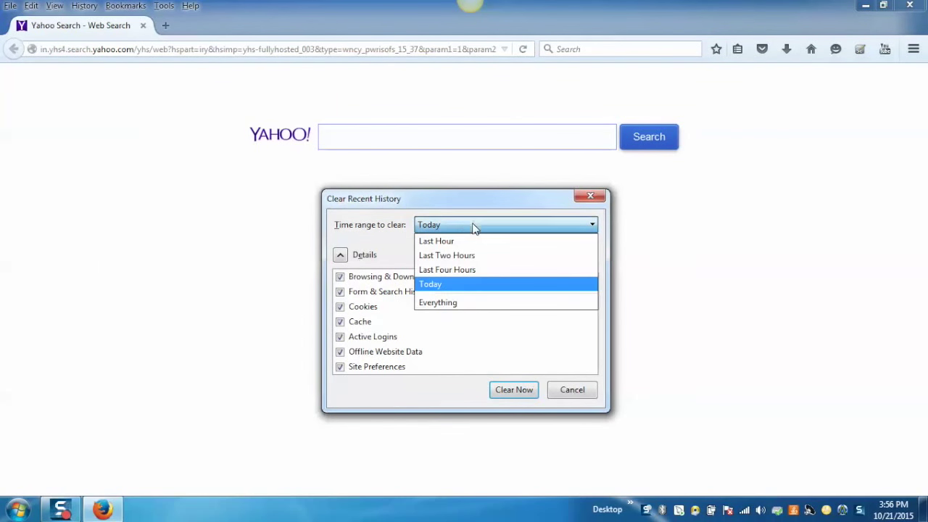
{"action": "left_click", "coordinate": [472, 302]}
{"action": "left_click", "coordinate": [505, 454]}
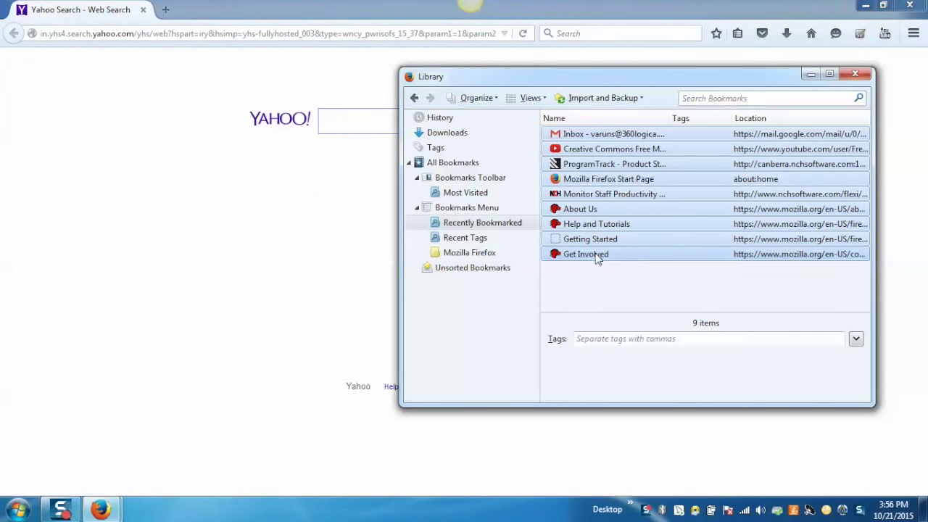
- Delete all selected bookmarks in the Library, then close the Library and Firefox
{"action": "right_click", "coordinate": [598, 255]}
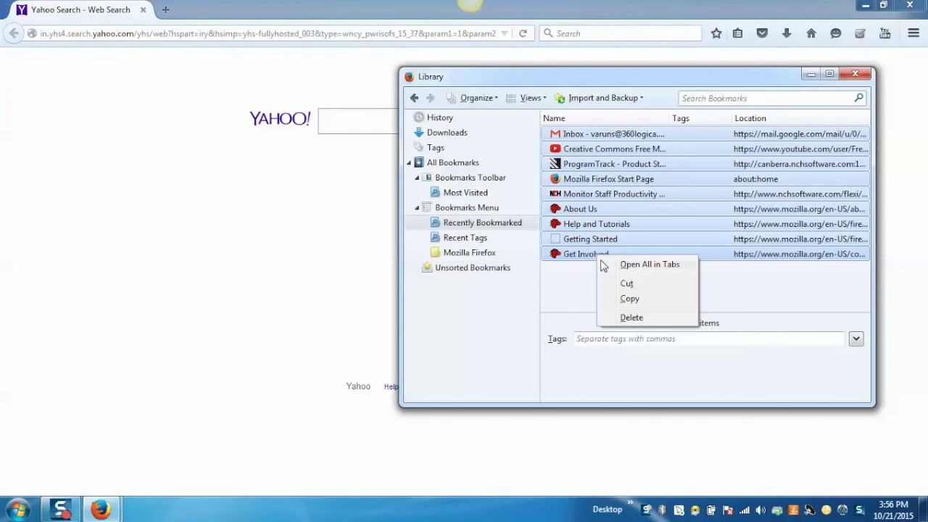
{"action": "left_click", "coordinate": [632, 317]}
{"action": "left_click", "coordinate": [855, 73]}
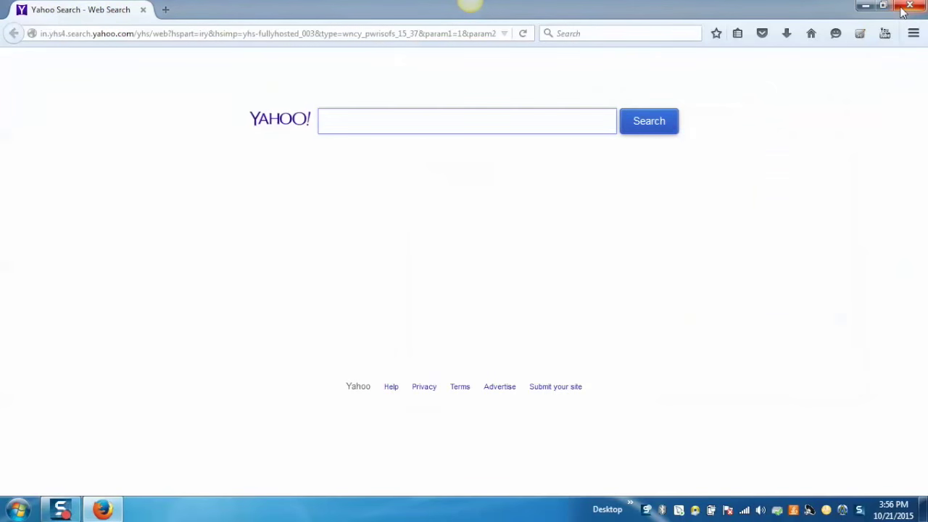
{"action": "left_click", "coordinate": [910, 6]}
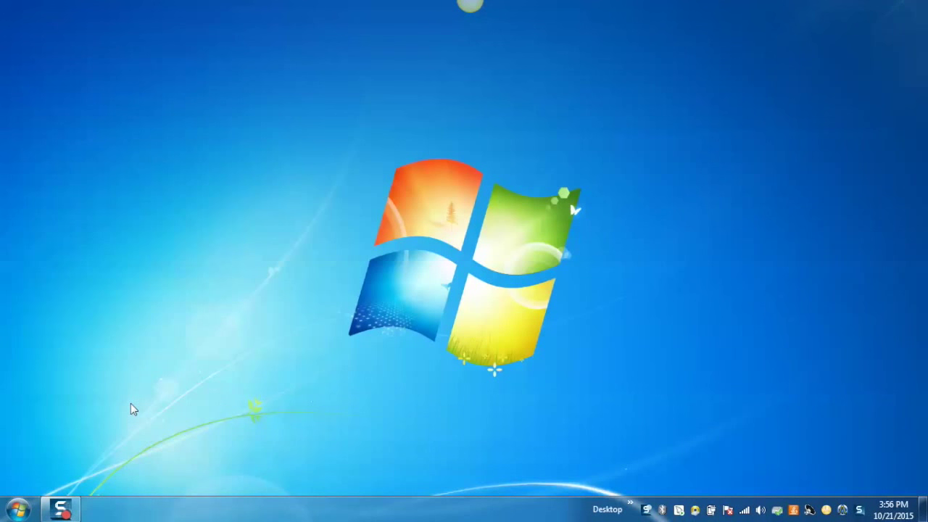
- Launch MozBackup by searching 'mo' in the Start menu and choose to restore the Mozilla Firefox profile
{"action": "left_click", "coordinate": [20, 507]}
{"action": "type", "text": "moz"}
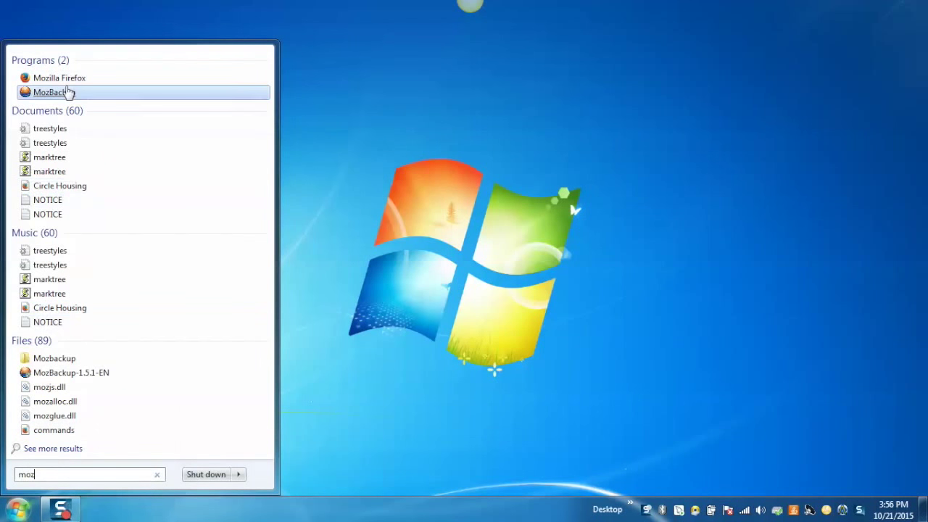
{"action": "left_click", "coordinate": [66, 92]}
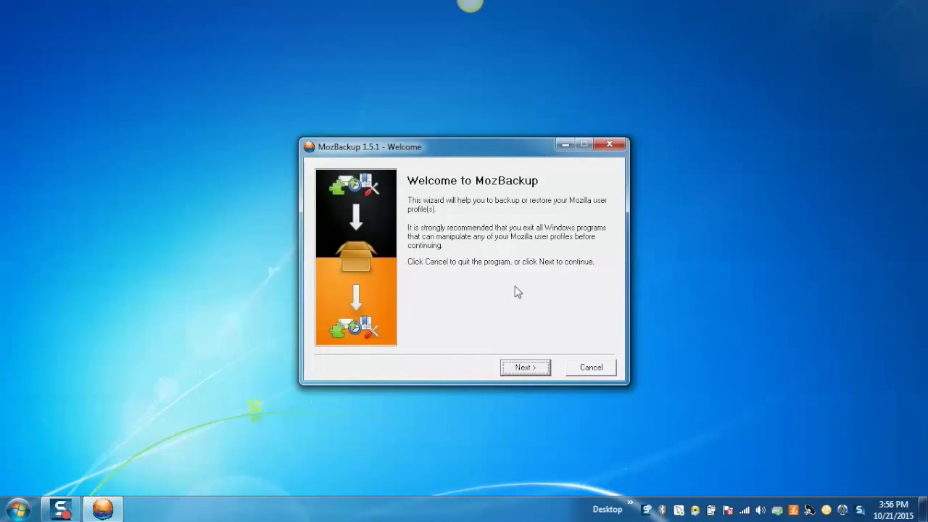
{"action": "left_click", "coordinate": [530, 368]}
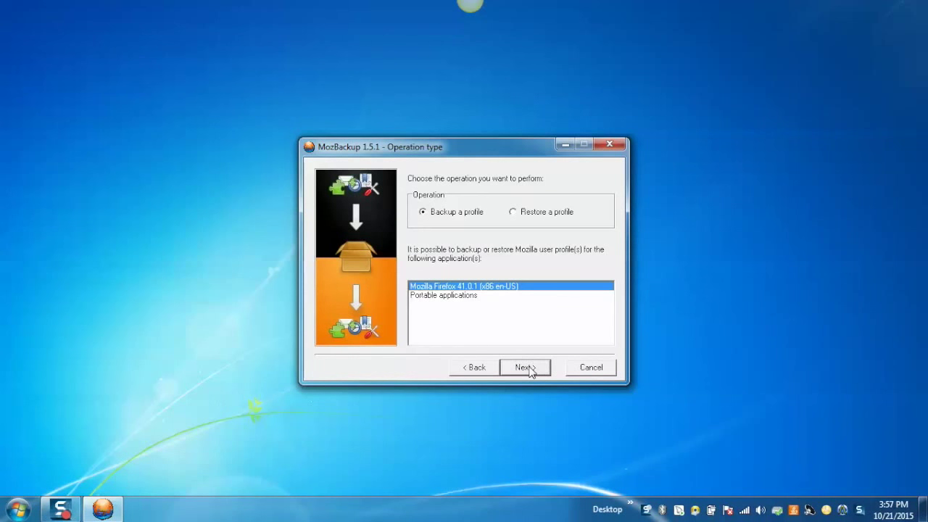
{"action": "left_click", "coordinate": [513, 213]}
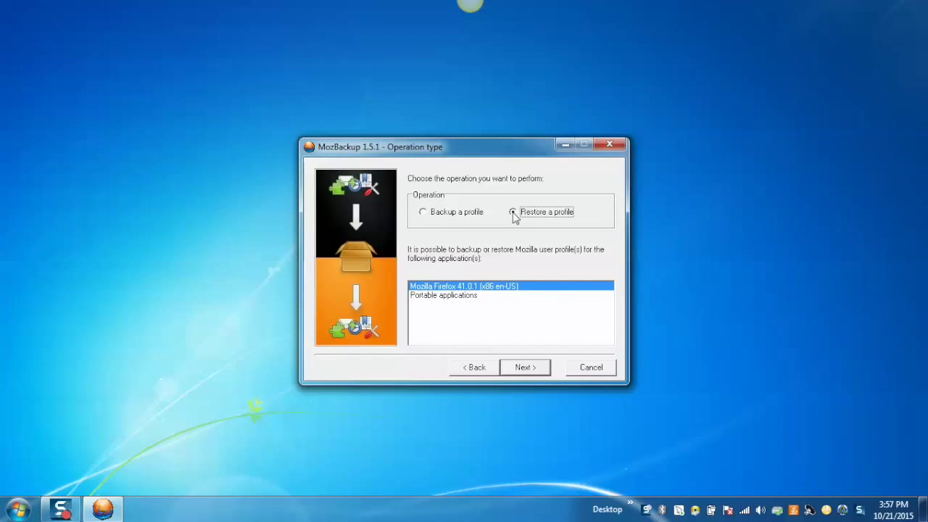
{"action": "left_click", "coordinate": [424, 287]}
{"action": "left_click", "coordinate": [523, 370]}
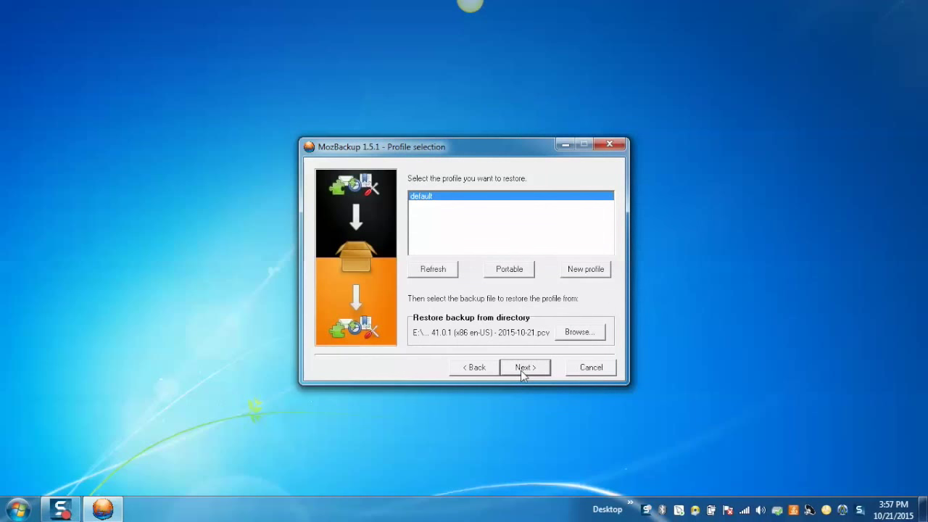
- Select the saved .pcv backup file in the Mozbackup folder as the restore source
{"action": "left_click", "coordinate": [565, 334]}
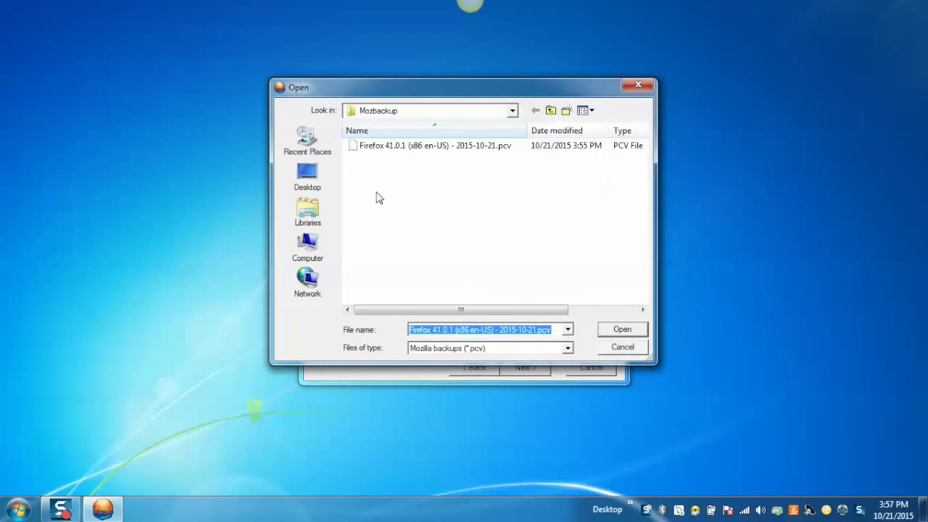
{"action": "left_click", "coordinate": [388, 148]}
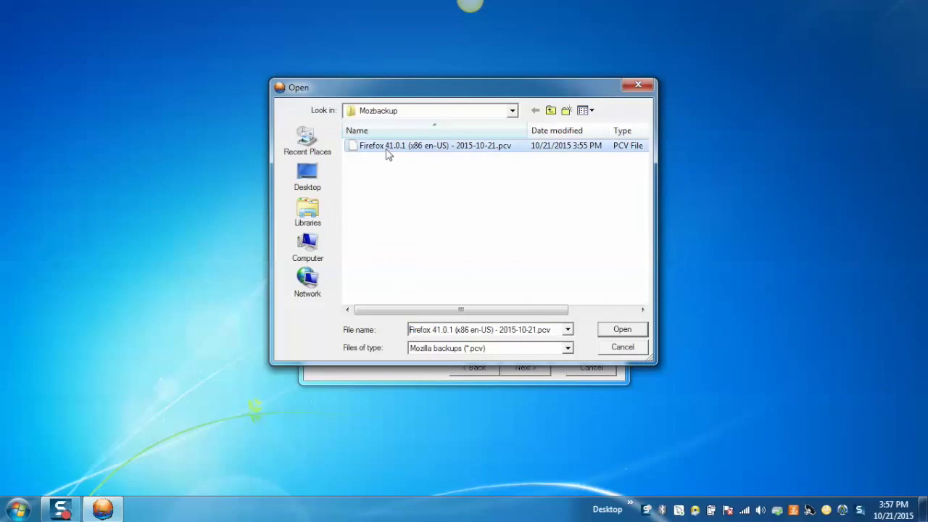
{"action": "left_click", "coordinate": [620, 330]}
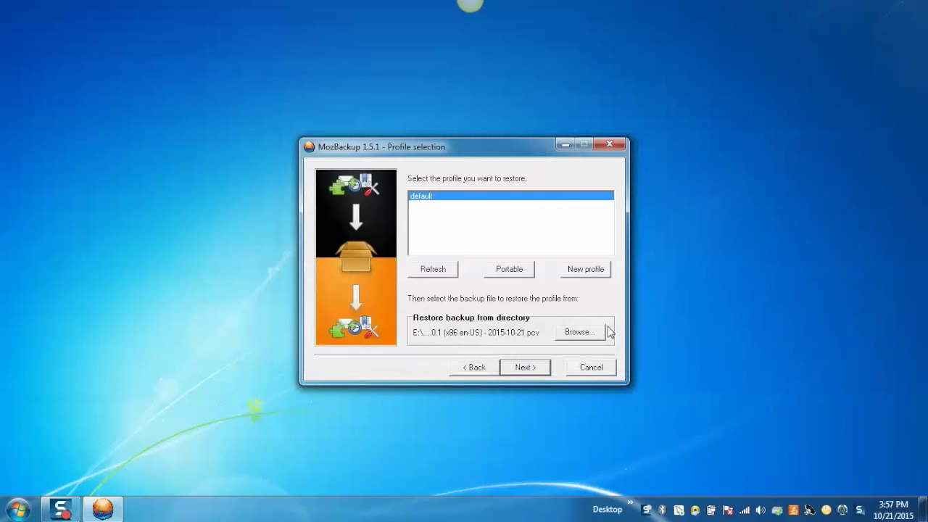
- Restore all checked components, allow overwriting the existing profile files, and finish the wizard
{"action": "left_click", "coordinate": [519, 367]}
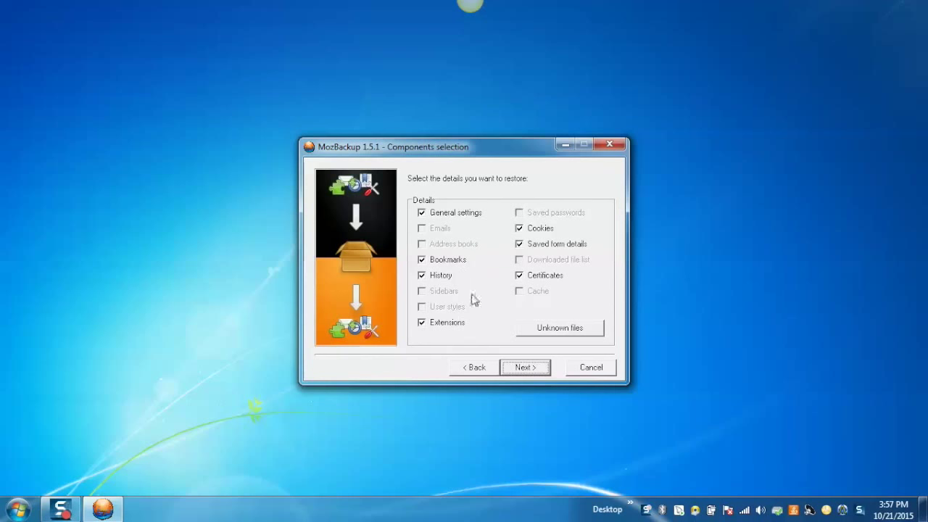
{"action": "left_click", "coordinate": [524, 367]}
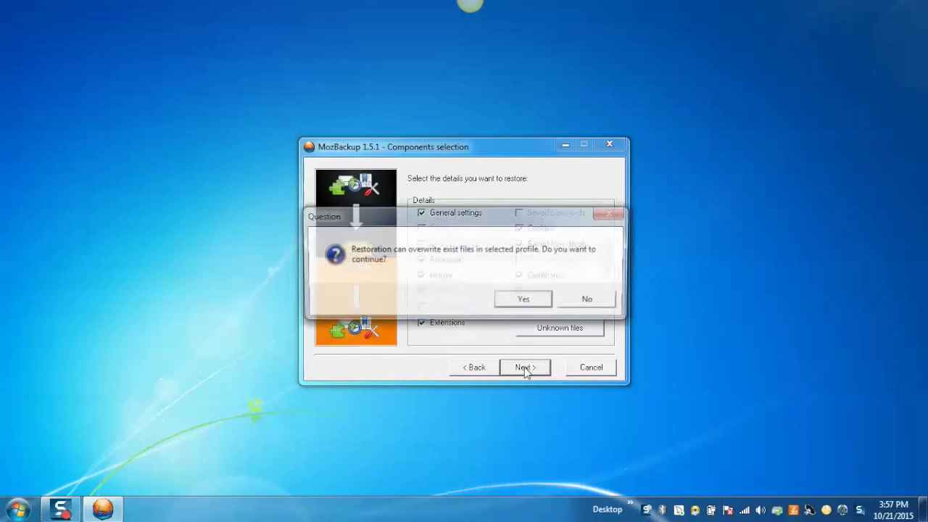
{"action": "left_click", "coordinate": [515, 305]}
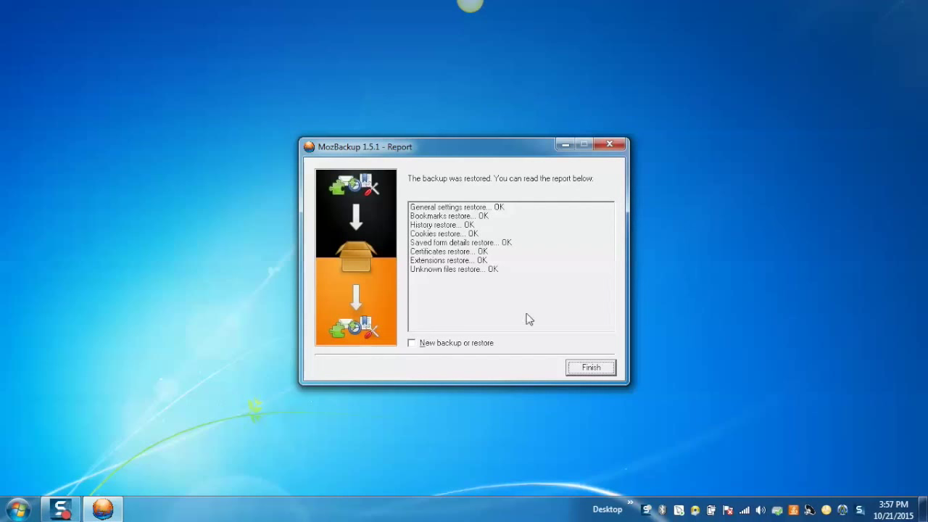
{"action": "left_click", "coordinate": [573, 368]}
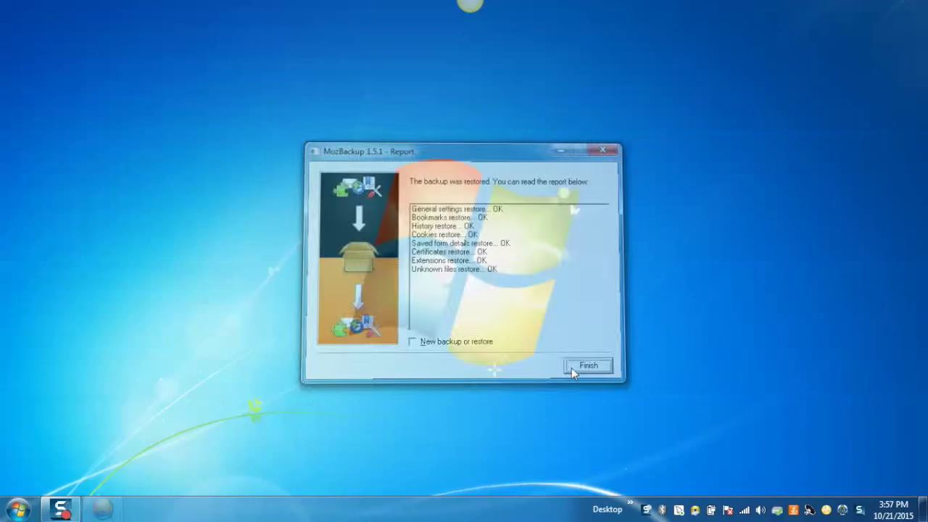
{"action": "key", "text": "super"}
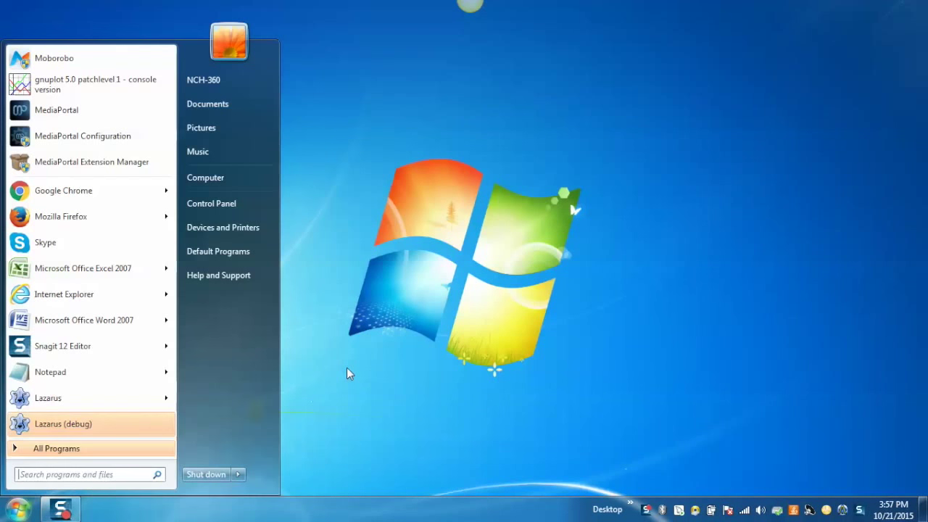
- Relaunch Firefox, open Show All History, and check All Bookmarks, Recently Bookmarked and Recent Tags
{"action": "left_click", "coordinate": [101, 214]}
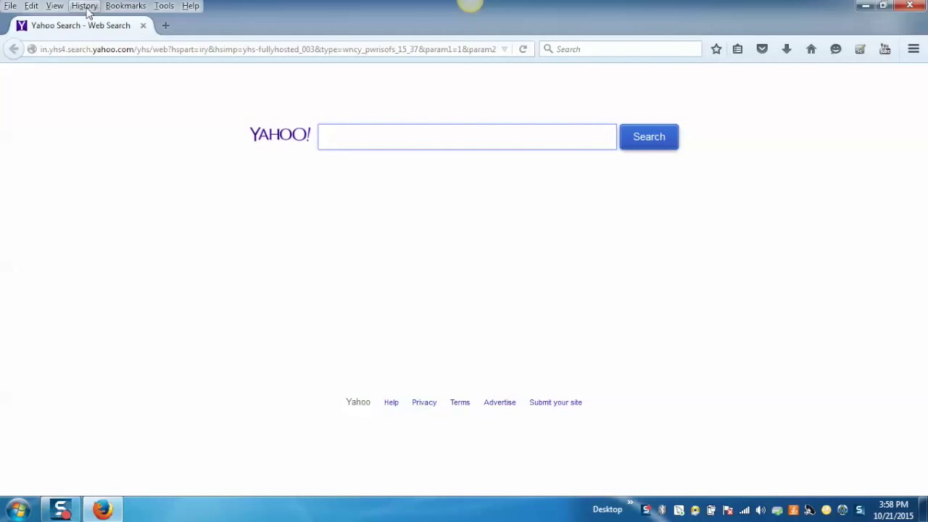
{"action": "left_click", "coordinate": [86, 7]}
{"action": "left_click", "coordinate": [100, 24]}
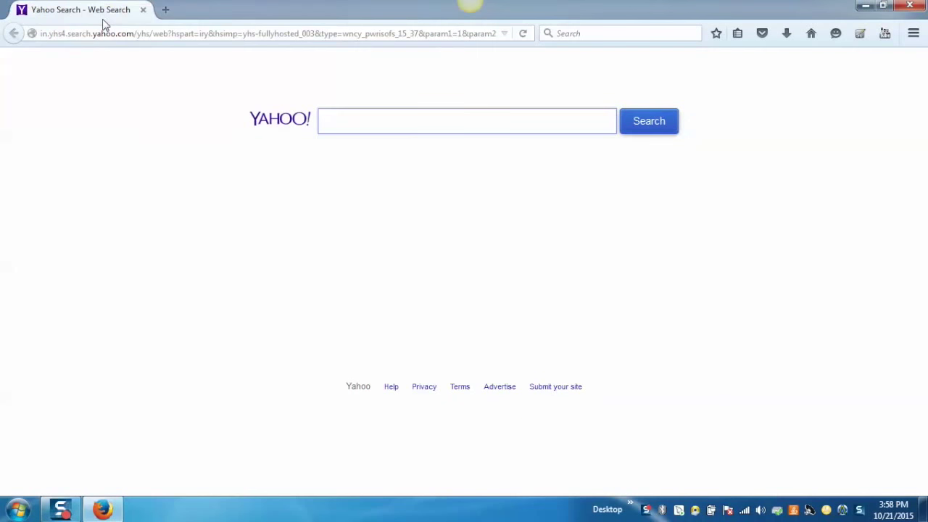
{"action": "scroll", "coordinate": [860, 188], "scroll_direction": "down", "scroll_amount": 8}
{"action": "scroll", "coordinate": [859, 189], "scroll_direction": "up", "scroll_amount": 8}
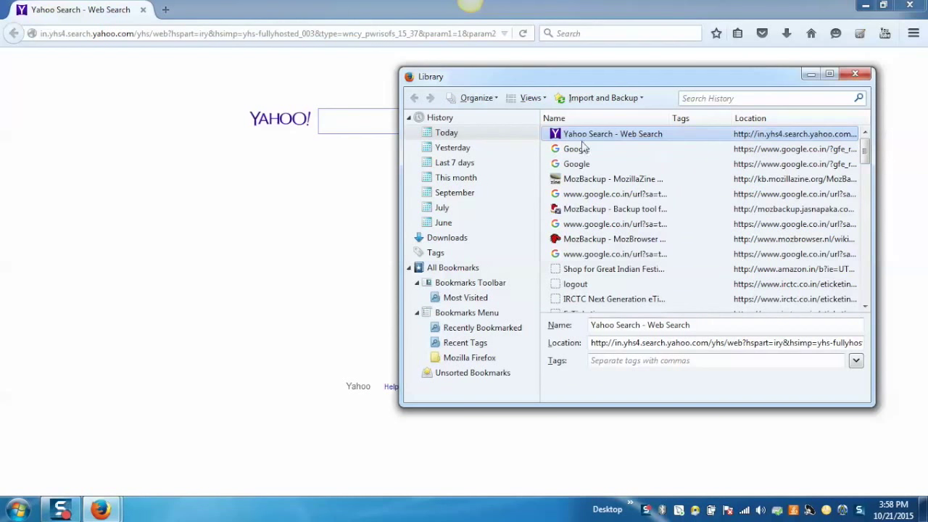
{"action": "left_click", "coordinate": [472, 268]}
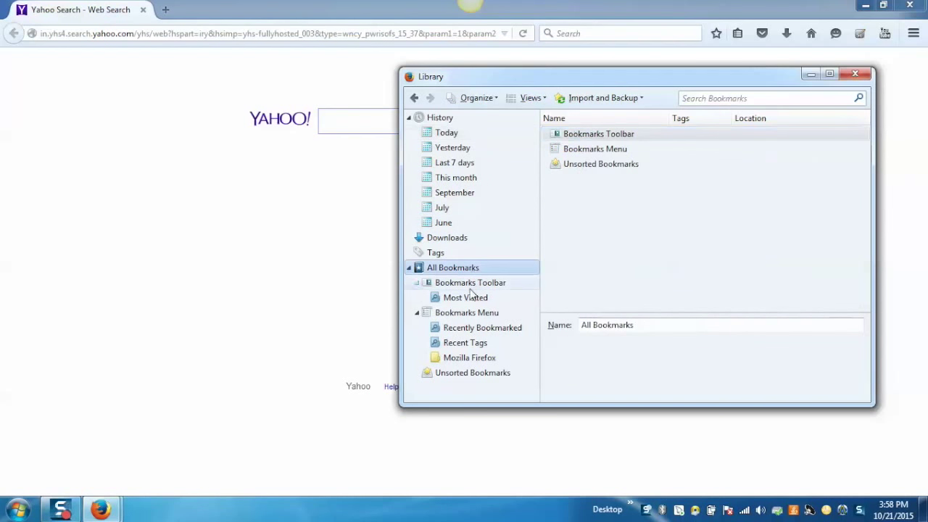
{"action": "left_click", "coordinate": [480, 329]}
{"action": "left_click", "coordinate": [478, 347]}
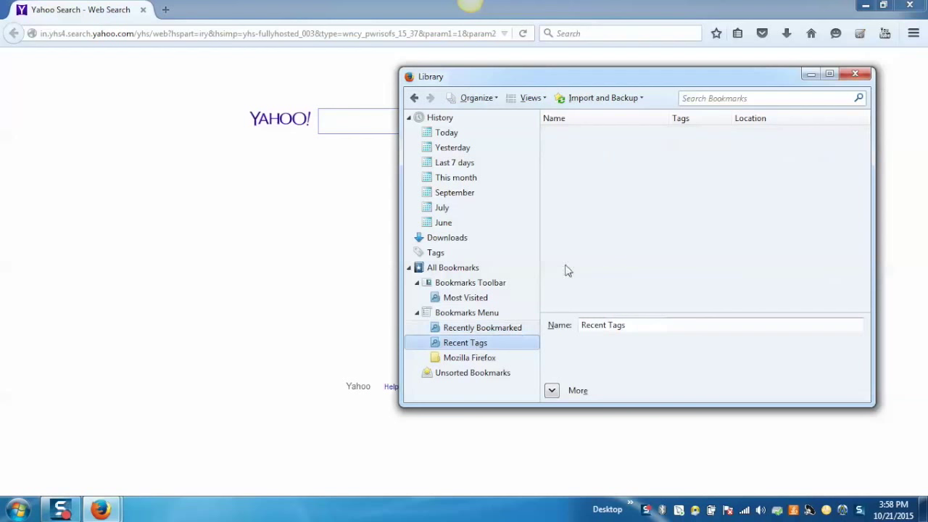